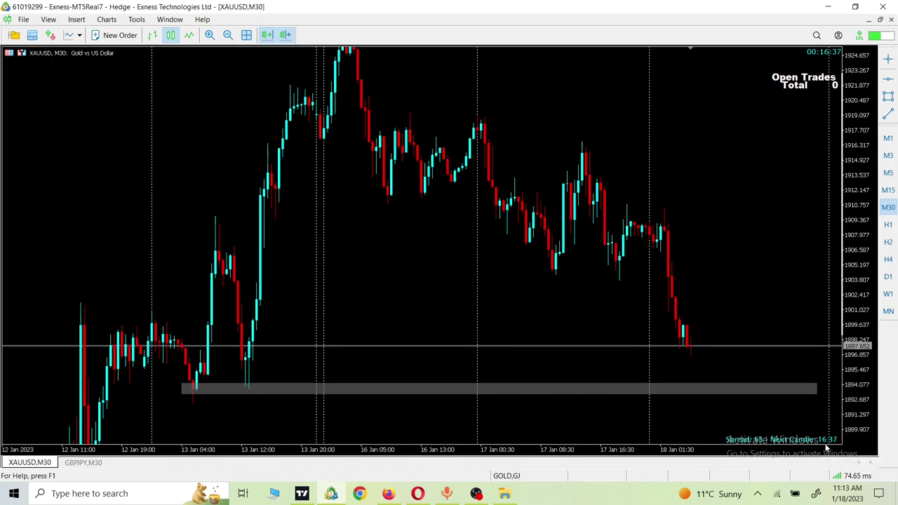
# Step: Switch the XAUUSD chart to the H4 timeframe and open the Market's Indicators catalogue from the Navigator
pyautogui.click(888, 259)
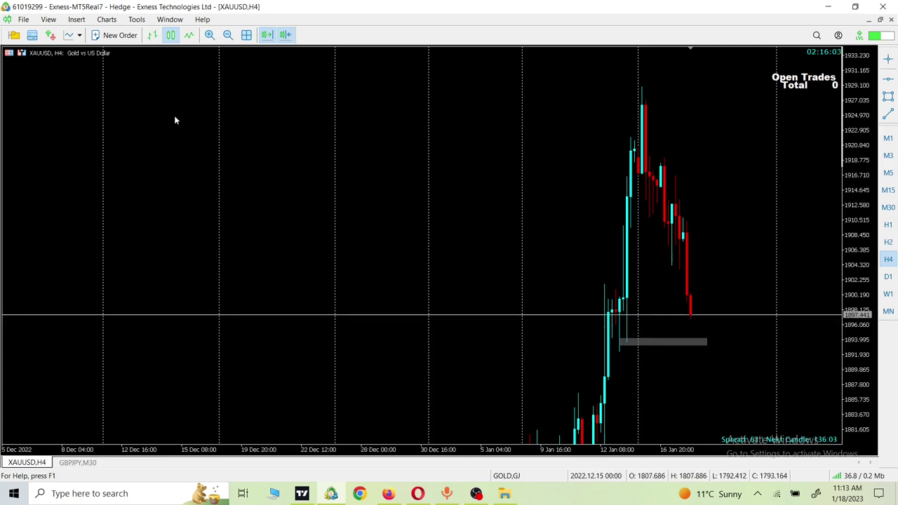
pyautogui.click(14, 35)
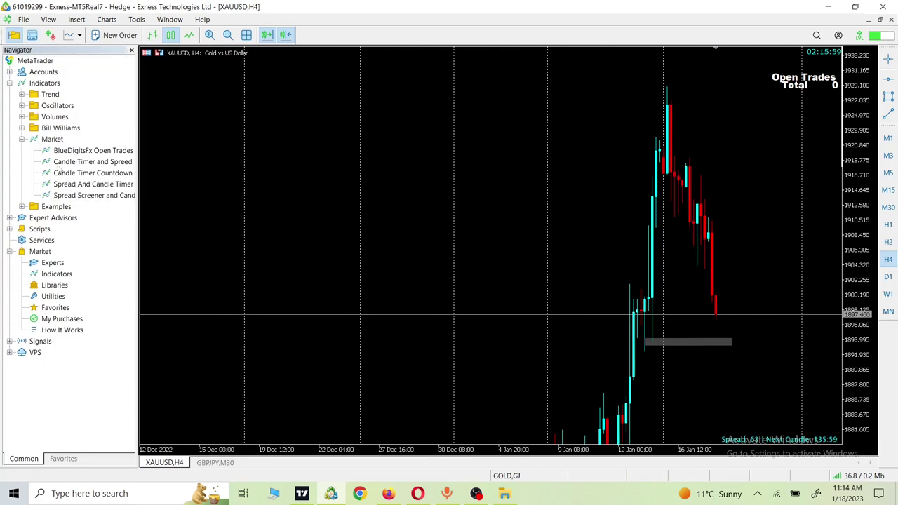
pyautogui.click(22, 139)
pyautogui.click(10, 84)
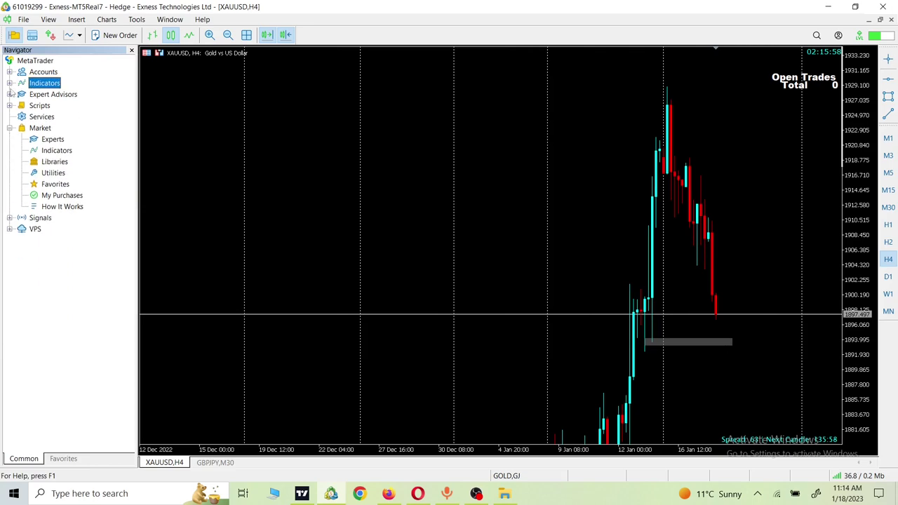
pyautogui.click(56, 150)
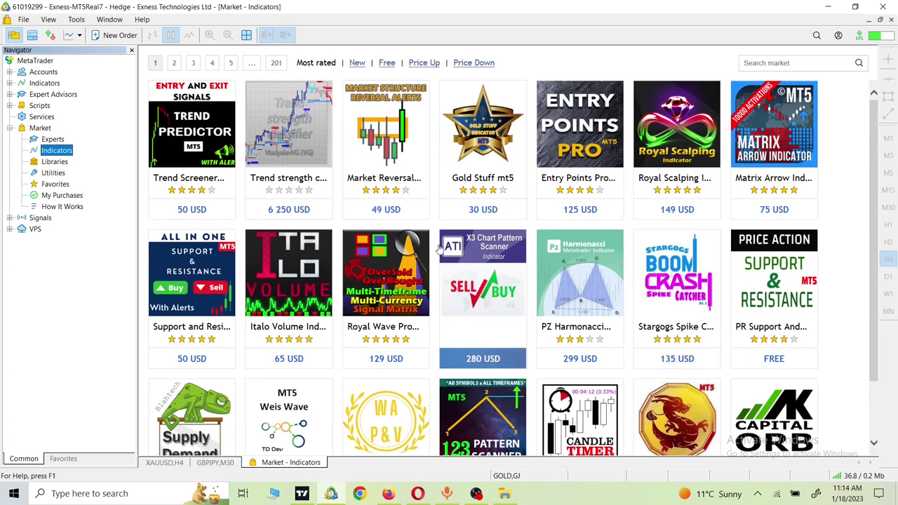
# Step: Browse the market's new indicators and its free indicators
pyautogui.moveTo(504, 137)
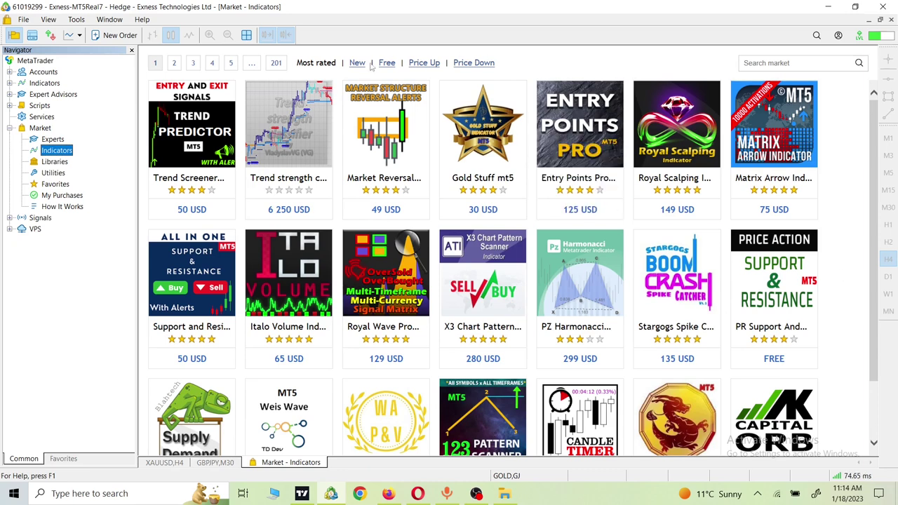
pyautogui.click(357, 63)
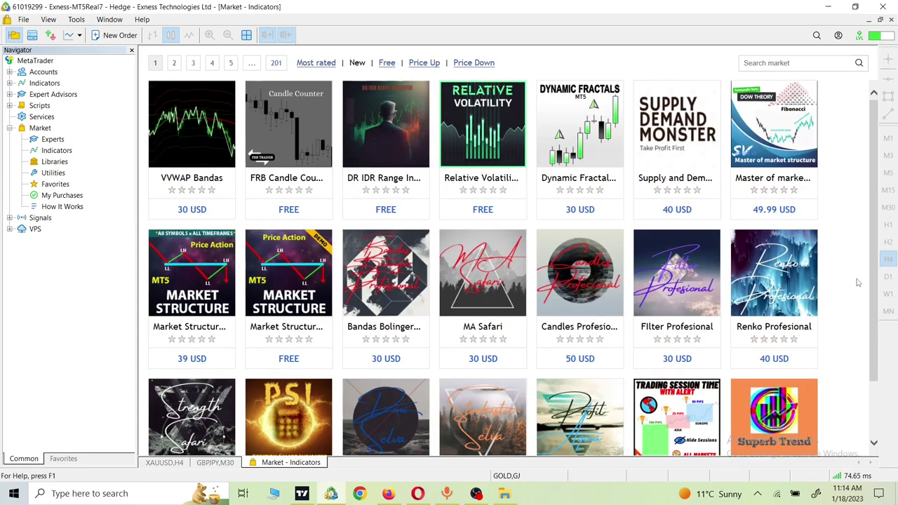
pyautogui.click(390, 65)
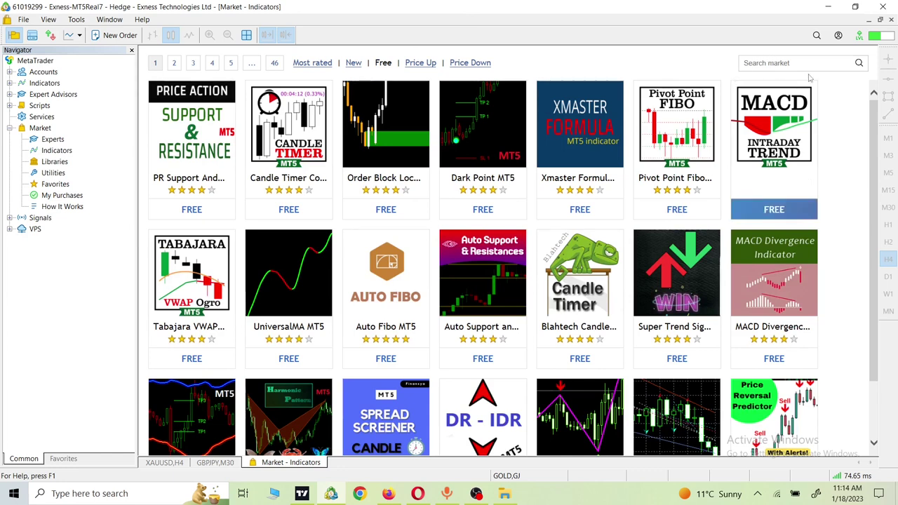
# Step: Search the indicator market for "pip counter"
pyautogui.click(799, 63)
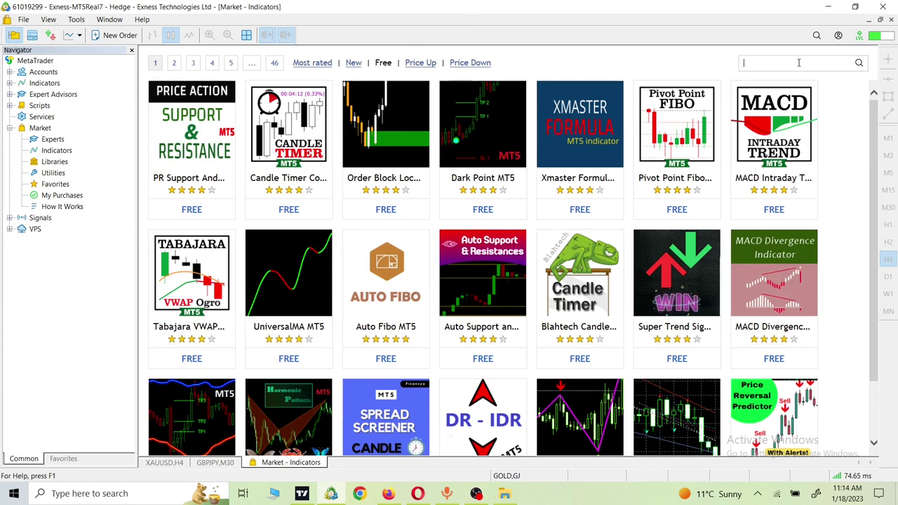
pyautogui.write('pip count')
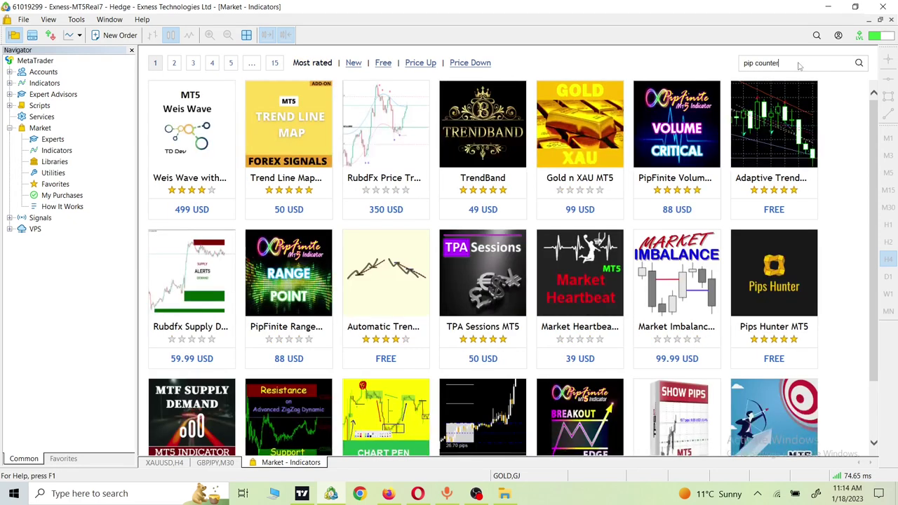
pyautogui.write('er')
pyautogui.press('Return')
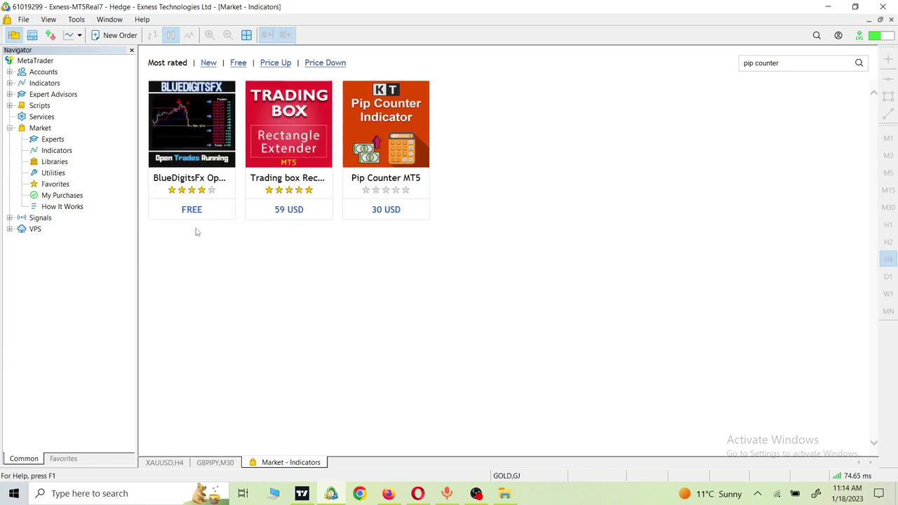
# Step: View the BlueDigitsFx Open Trades MT5 product page and expand the installed Market indicators in the Navigator
pyautogui.click(197, 133)
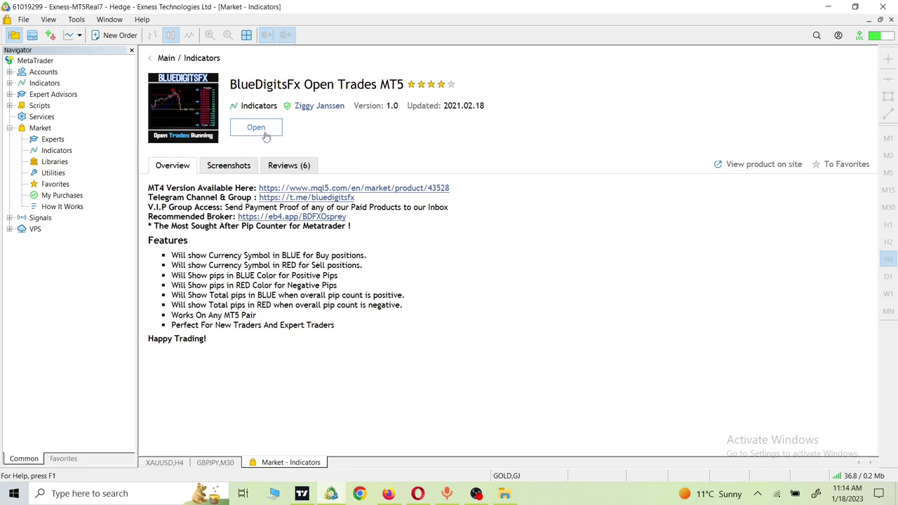
pyautogui.click(11, 84)
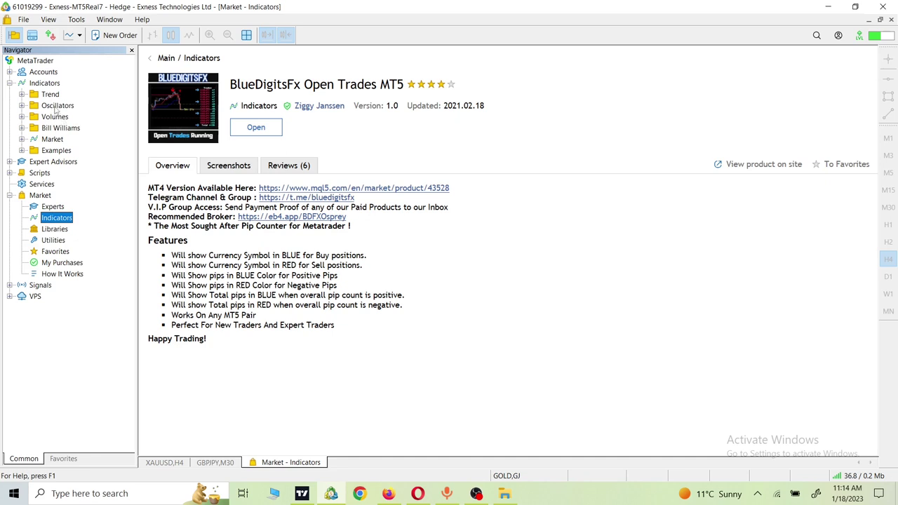
pyautogui.click(21, 139)
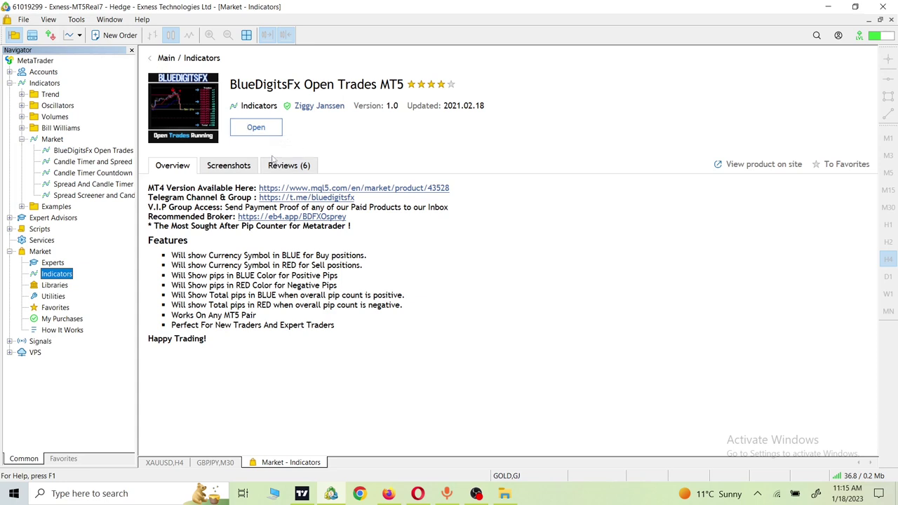
pyautogui.click(153, 62)
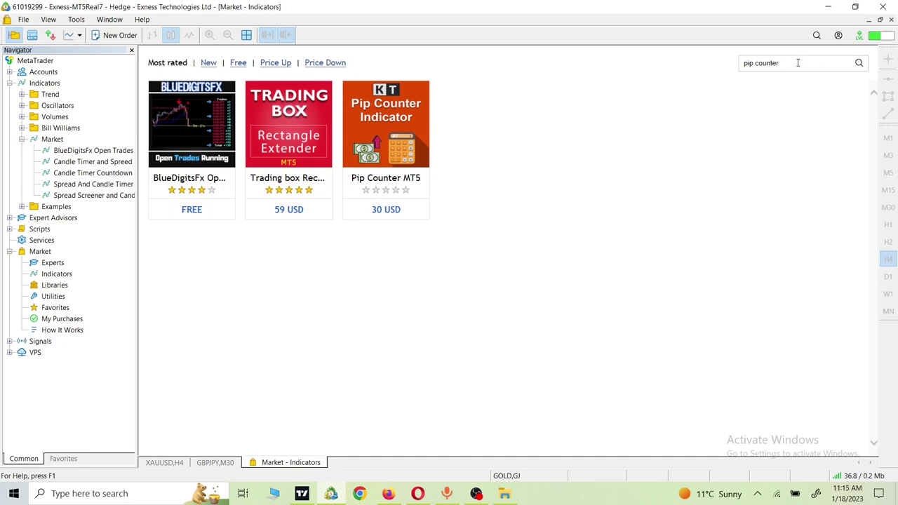
# Step: Search the indicator market for "candle timer" and limit the list to free products
pyautogui.press('BackSpace')
pyautogui.press('BackSpace')
pyautogui.press('BackSpace')
pyautogui.press('BackSpace')
pyautogui.press('BackSpace')
pyautogui.press('BackSpace')
pyautogui.press('BackSpace')
pyautogui.press('BackSpace')
pyautogui.press('BackSpace')
pyautogui.press('BackSpace')
pyautogui.write('candle')
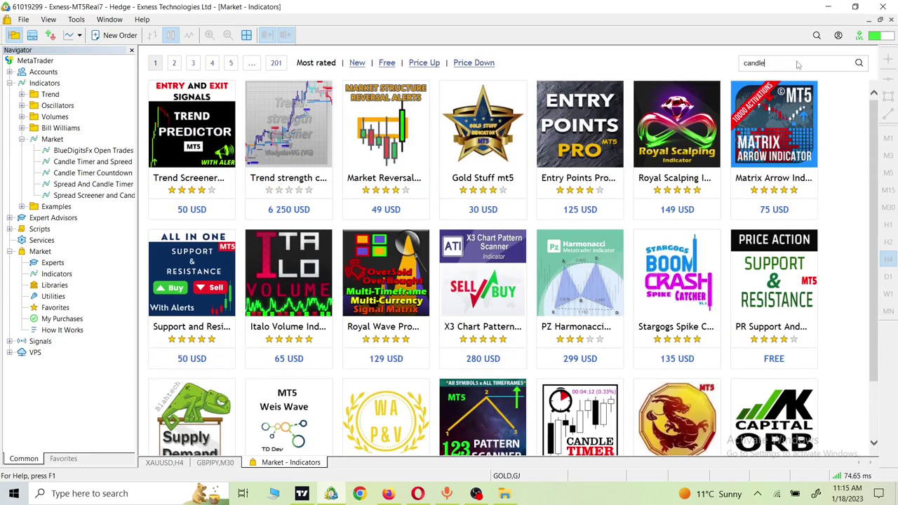
pyautogui.write(' timer')
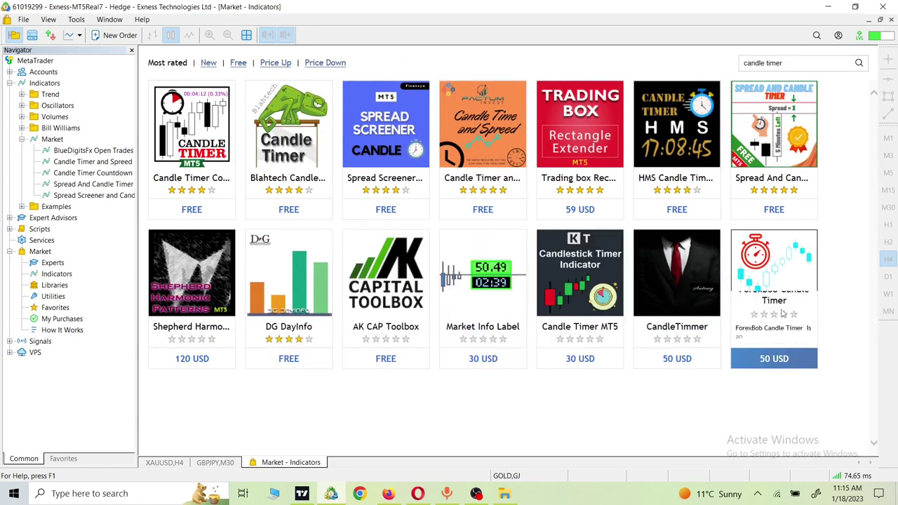
pyautogui.click(239, 63)
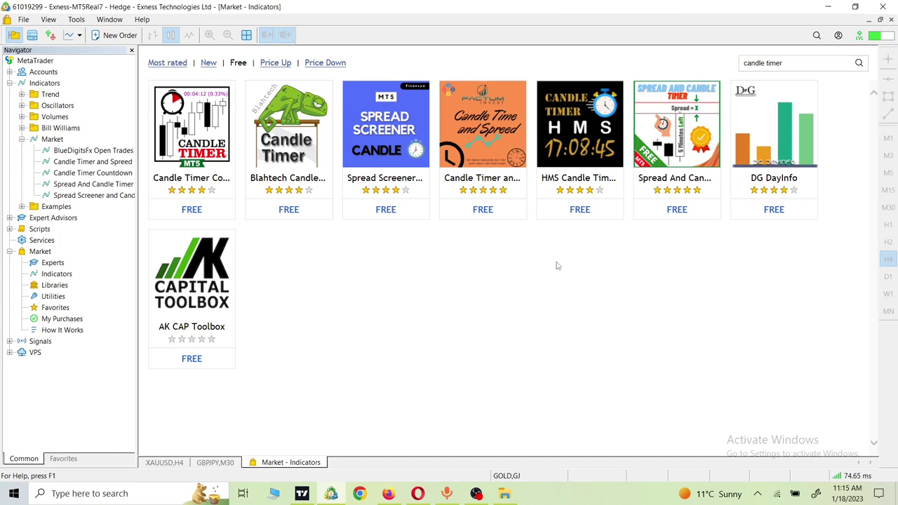
# Step: Look at the timer on the XAUUSD chart and at the Candle Timer Countdown product page
pyautogui.moveTo(200, 132)
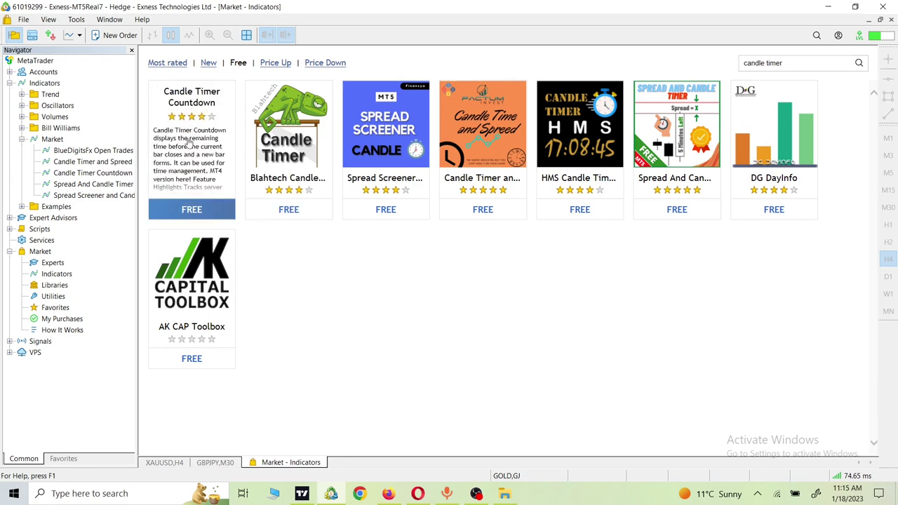
pyautogui.click(184, 464)
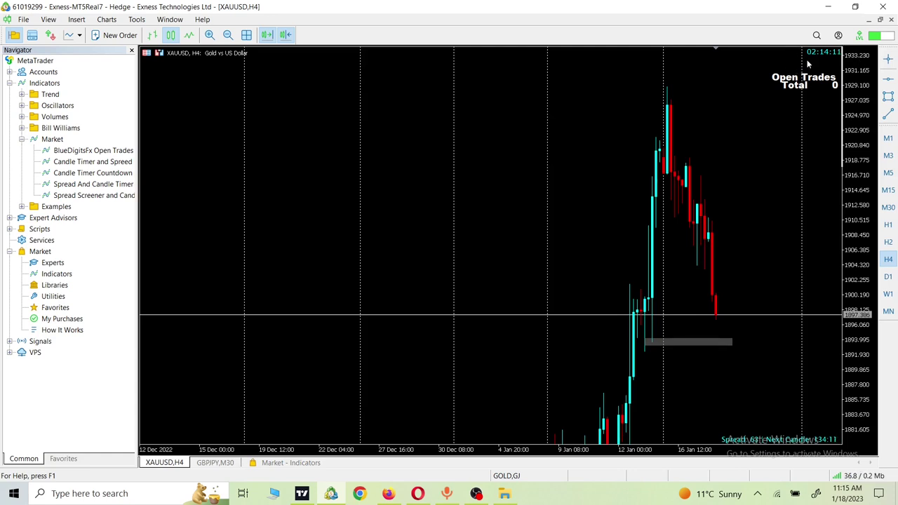
pyautogui.click(286, 463)
pyautogui.click(196, 132)
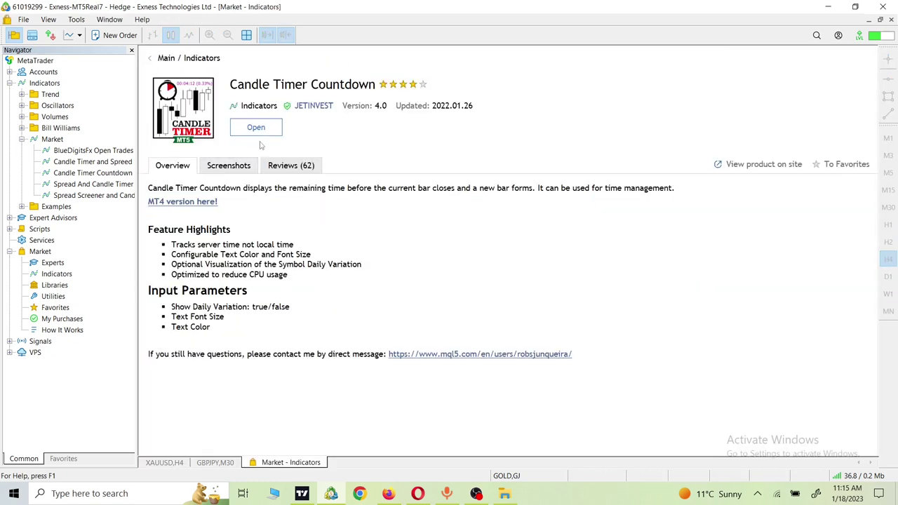
pyautogui.click(151, 59)
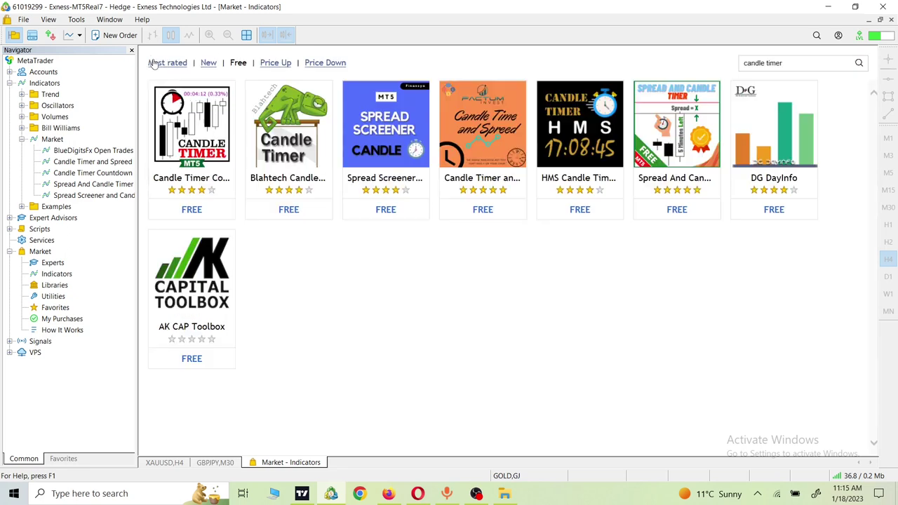
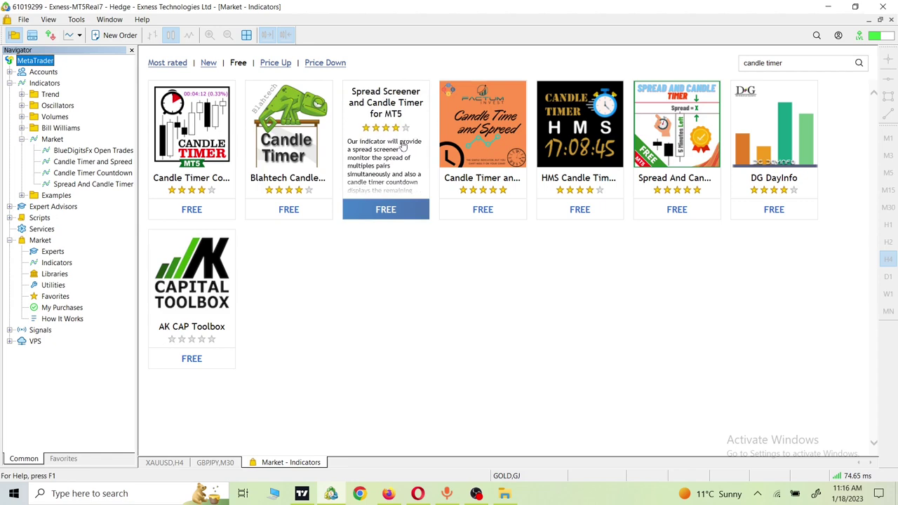
# Step: View the product pages of Spread Screener and Candle Timer for MT5 and of Candle Timer and Spreed
pyautogui.click(401, 146)
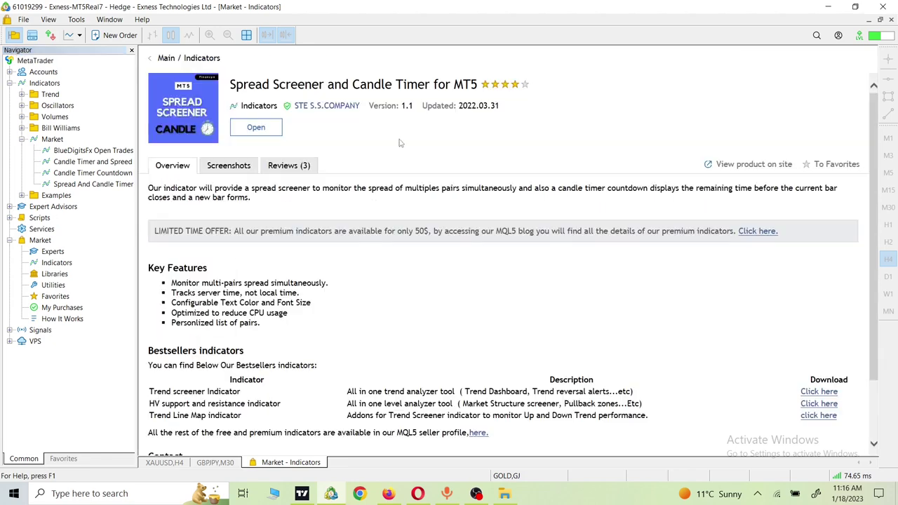
pyautogui.click(150, 58)
pyautogui.click(487, 146)
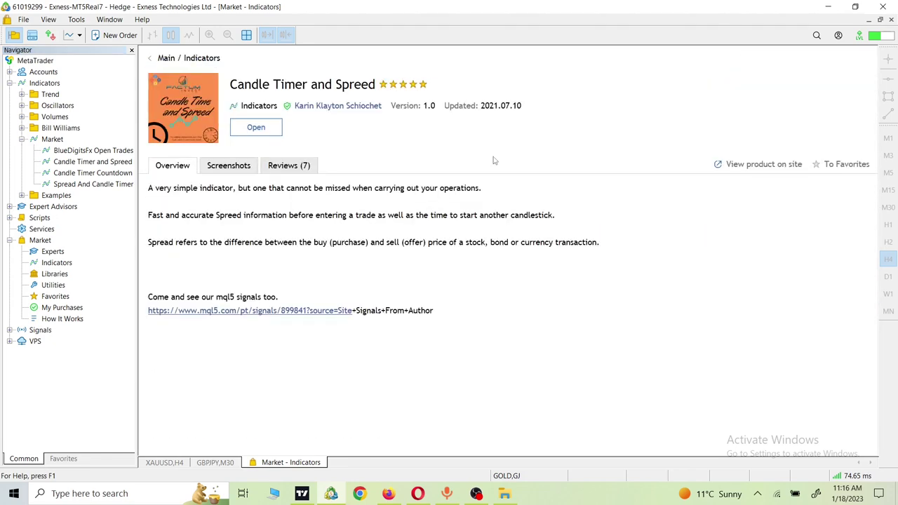
pyautogui.click(150, 58)
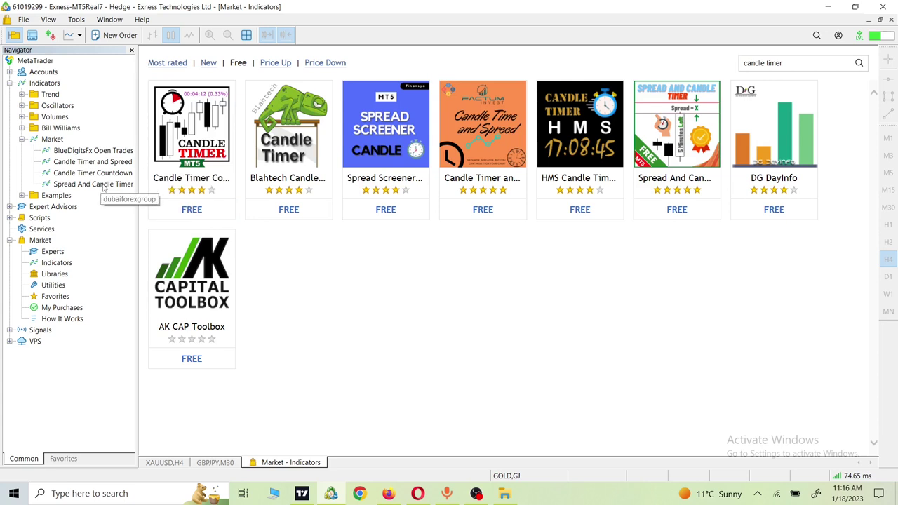
# Step: Download the free HMS Candle Timer MT5 indicator from its product page
pyautogui.click(588, 141)
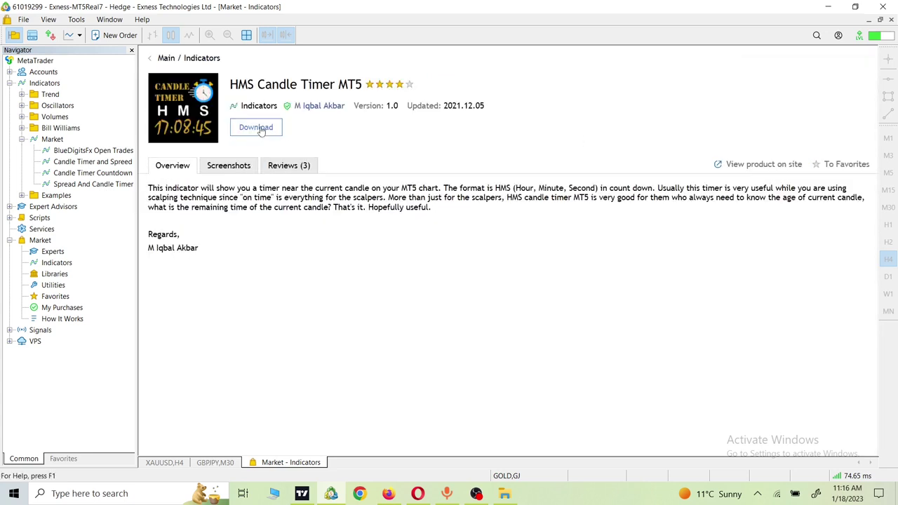
pyautogui.click(270, 132)
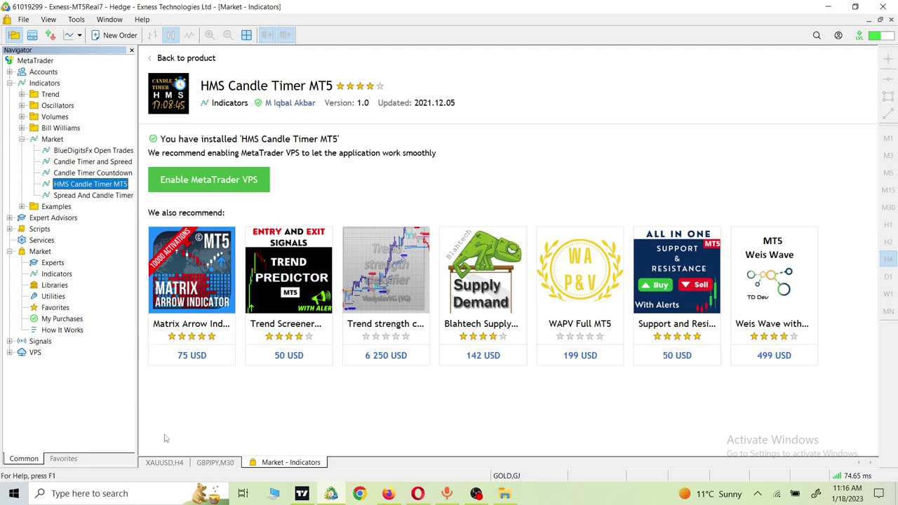
# Step: Switch the XAUUSD chart to M30 and add the HMS Candle Timer MT5 indicator with its default settings
pyautogui.click(166, 464)
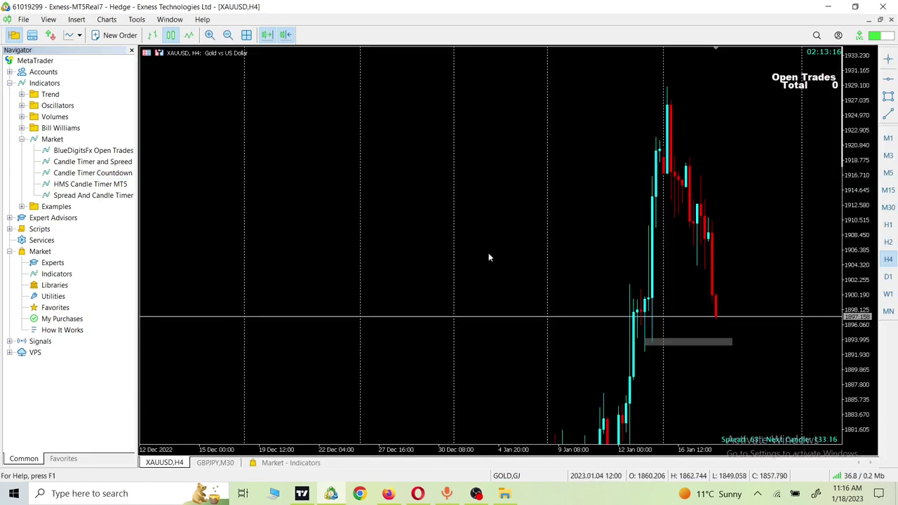
pyautogui.click(889, 209)
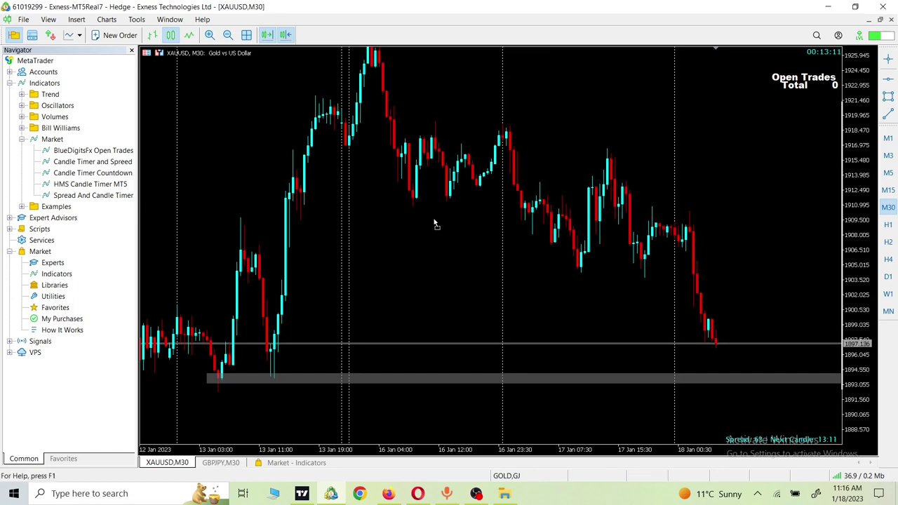
pyautogui.moveTo(435, 223); pyautogui.dragTo(435, 223)
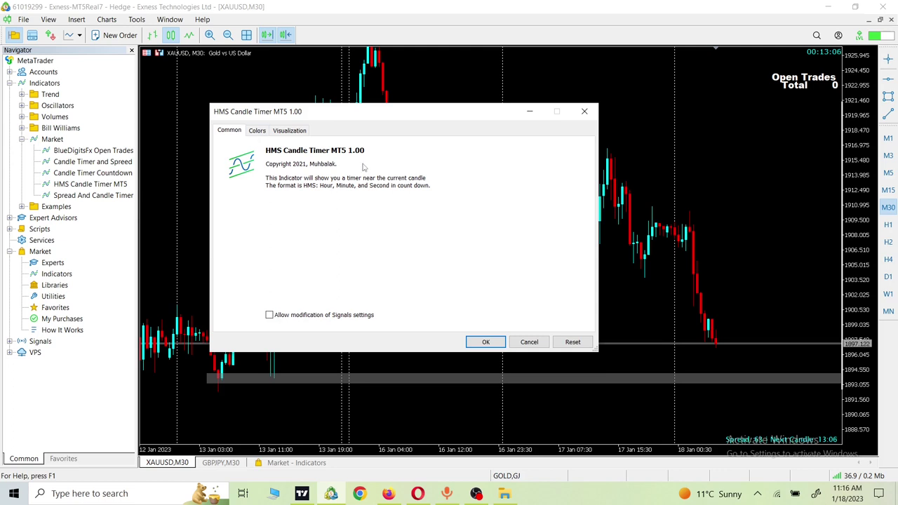
pyautogui.click(259, 132)
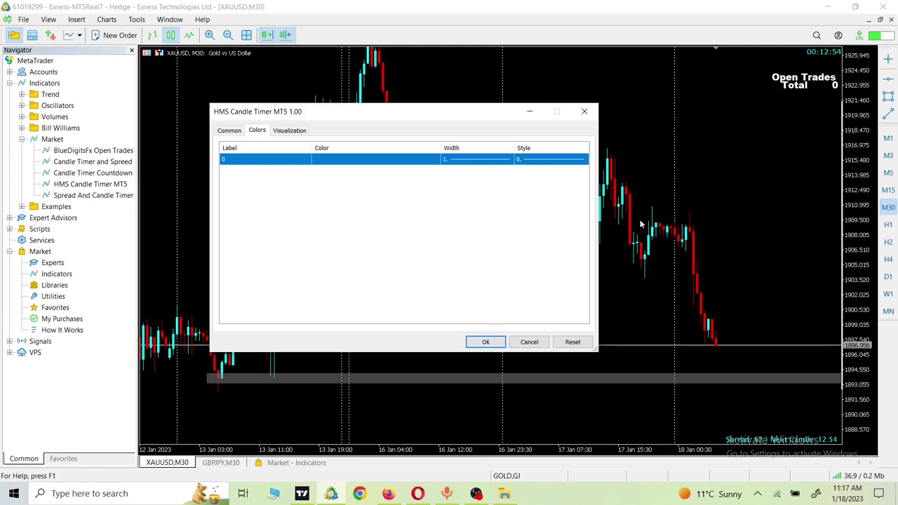
pyautogui.click(486, 342)
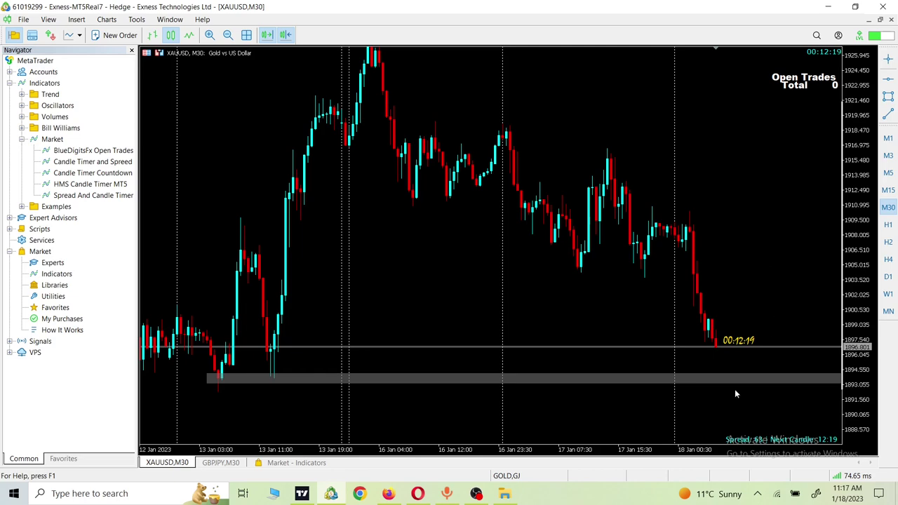
# Step: Open the Candle Timer Countdown properties from the XAUUSD chart's indicator list and set the font size to 10
pyautogui.rightClick(463, 267)
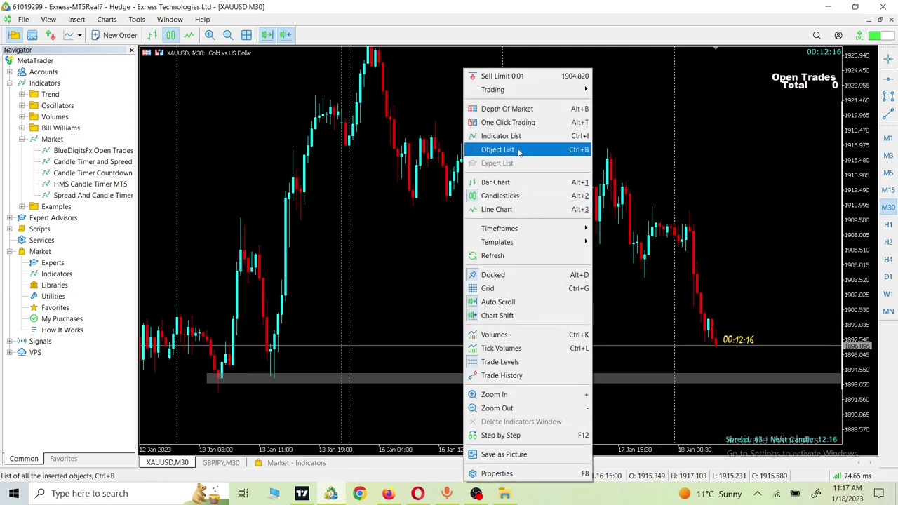
pyautogui.click(370, 234)
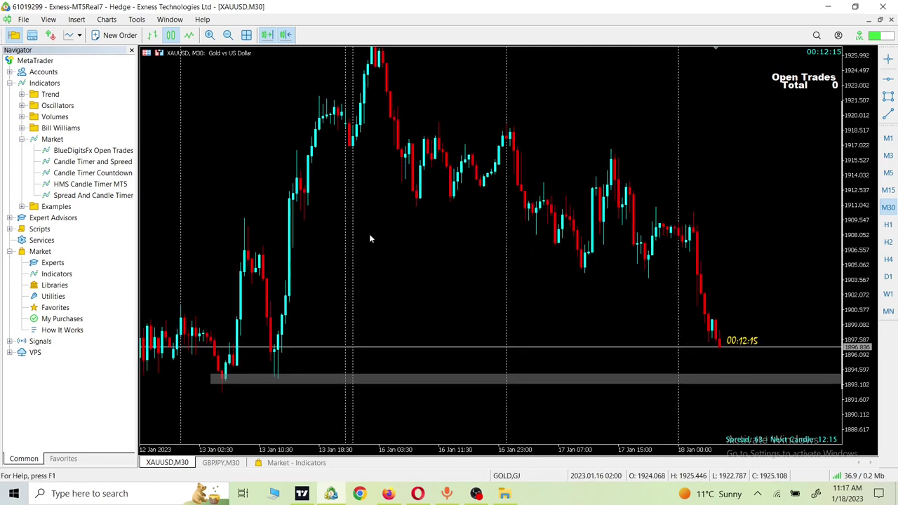
pyautogui.rightClick(397, 239)
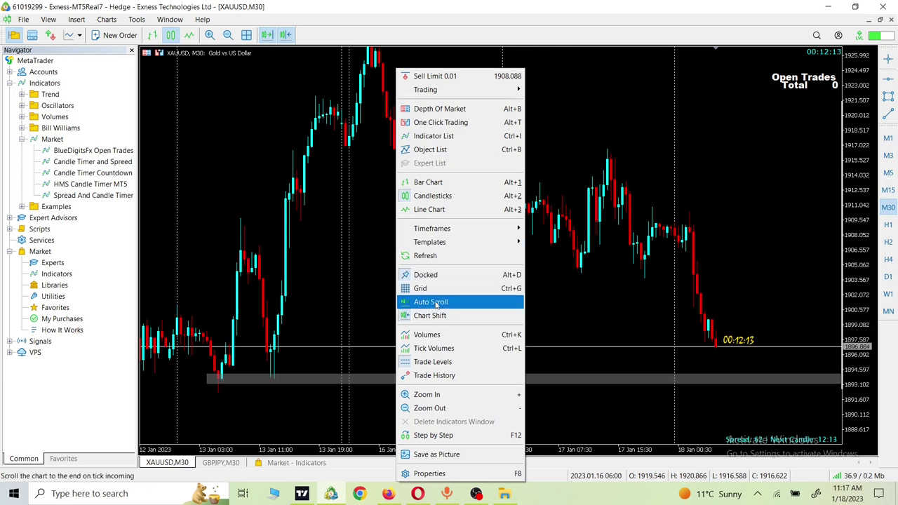
pyautogui.click(432, 136)
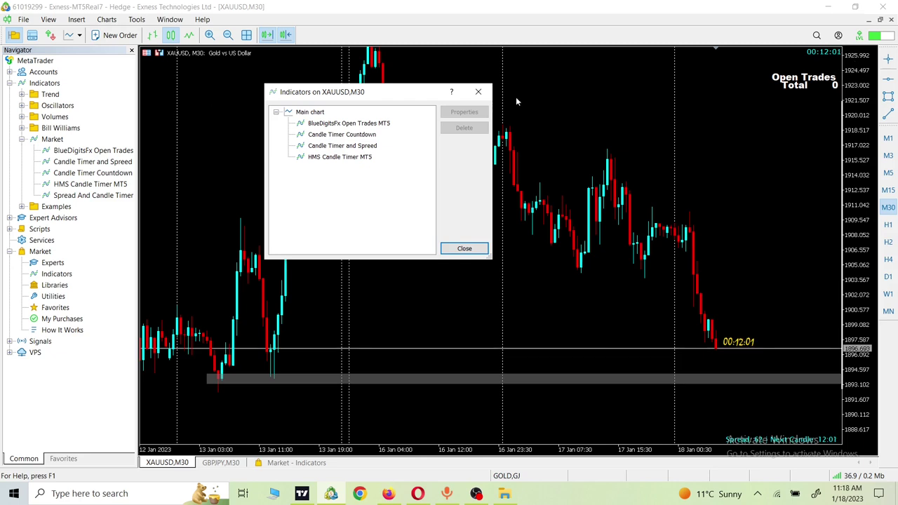
pyautogui.click(353, 135)
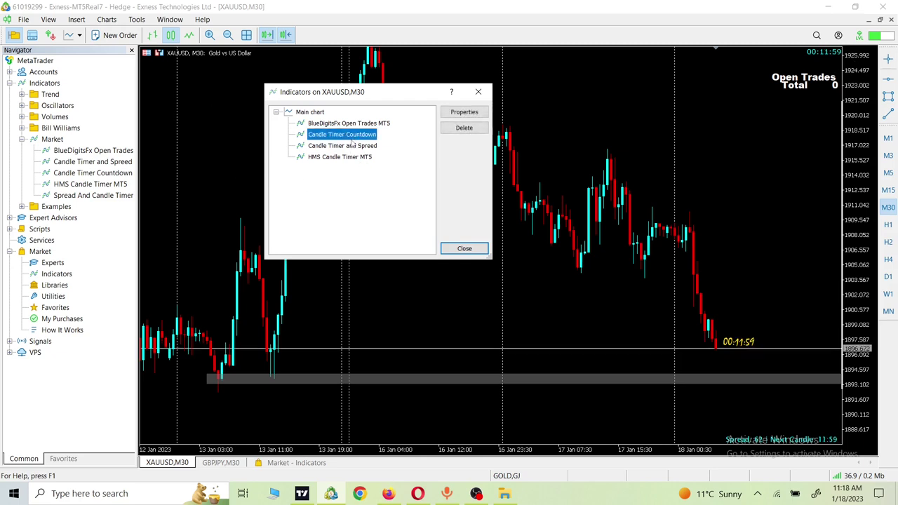
pyautogui.click(462, 115)
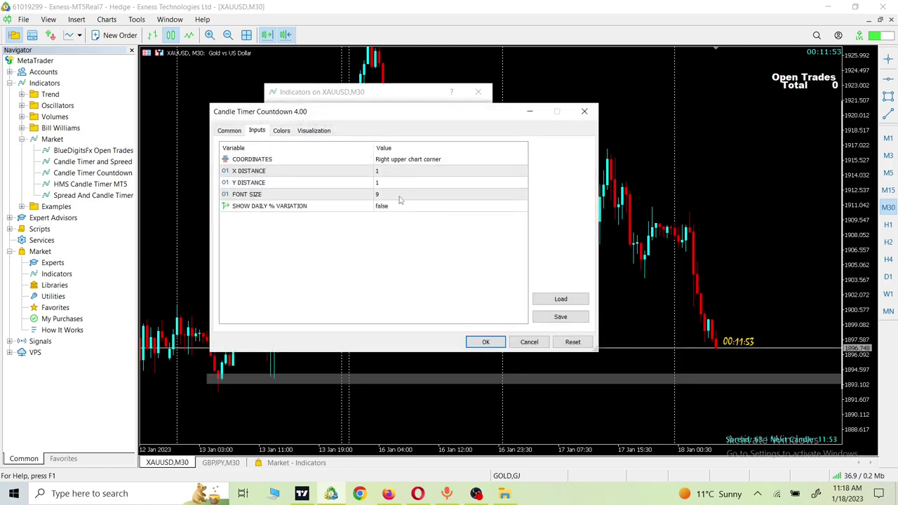
pyautogui.click(399, 197)
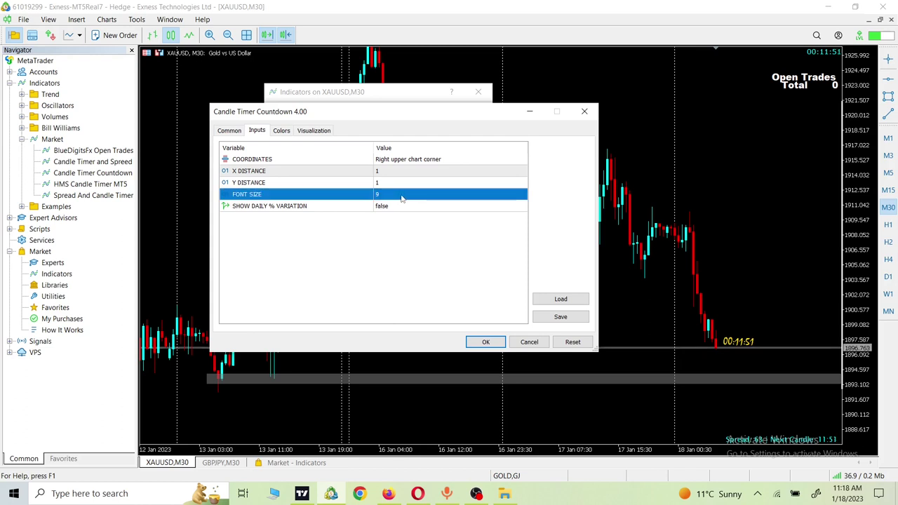
pyautogui.click(510, 235)
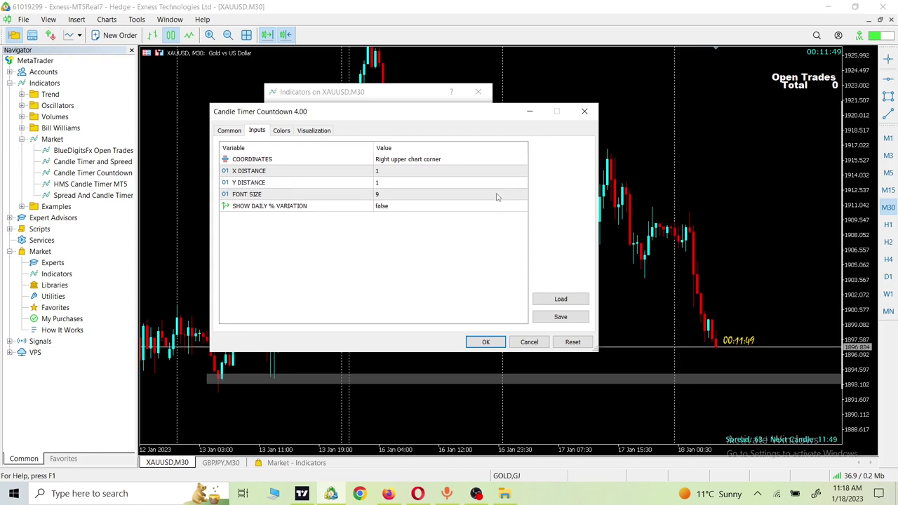
pyautogui.doubleClick(498, 195)
pyautogui.write('10')
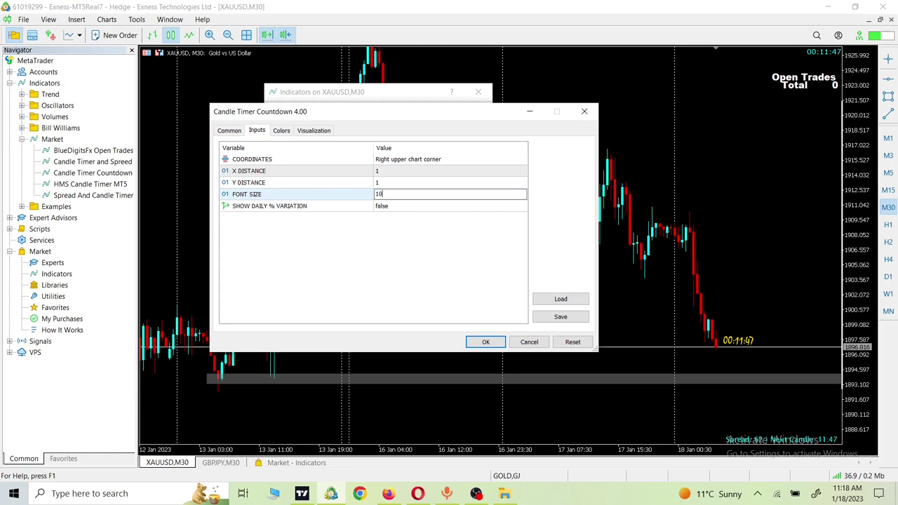
# Step: Set the Candle Timer Countdown coordinates to the left lower chart corner
pyautogui.click(497, 164)
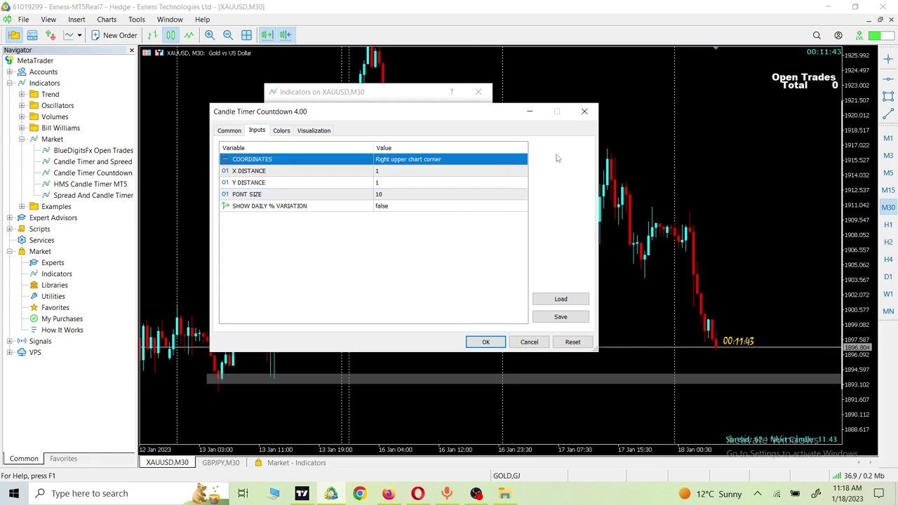
pyautogui.click(520, 163)
pyautogui.click(522, 160)
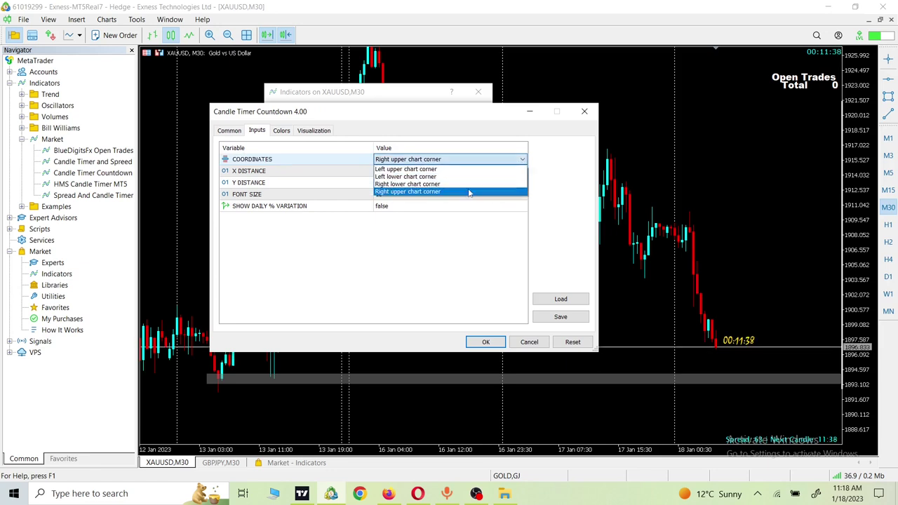
pyautogui.click(413, 178)
# Step: Change the countdown color to Yellow and apply the Candle Timer Countdown settings
pyautogui.click(282, 132)
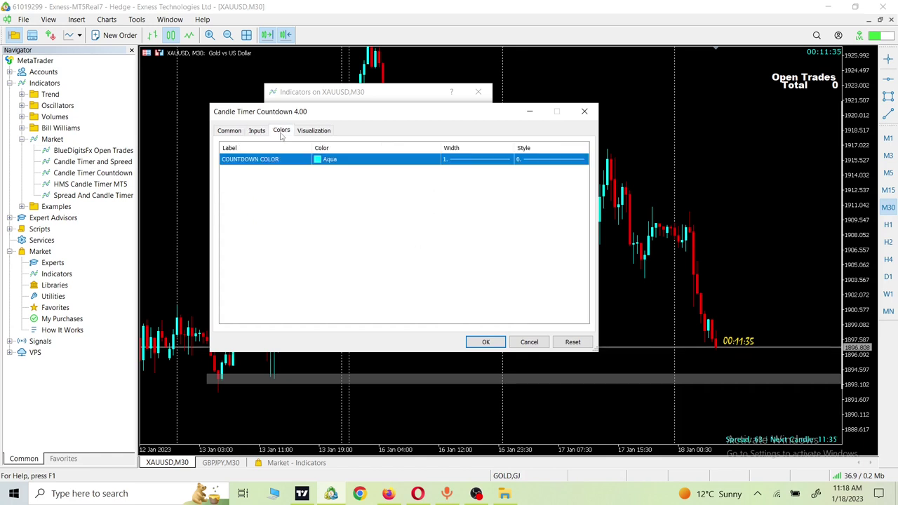
pyautogui.click(347, 159)
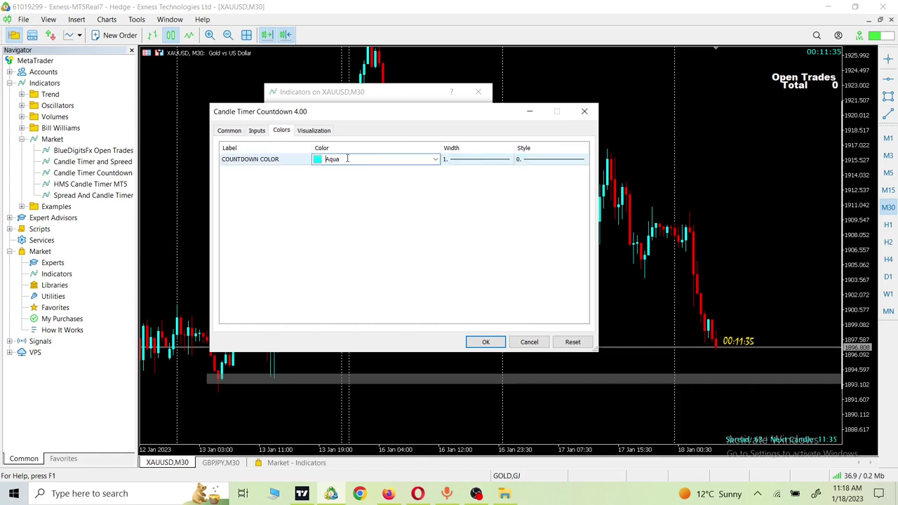
pyautogui.click(435, 159)
pyautogui.click(424, 223)
pyautogui.click(456, 221)
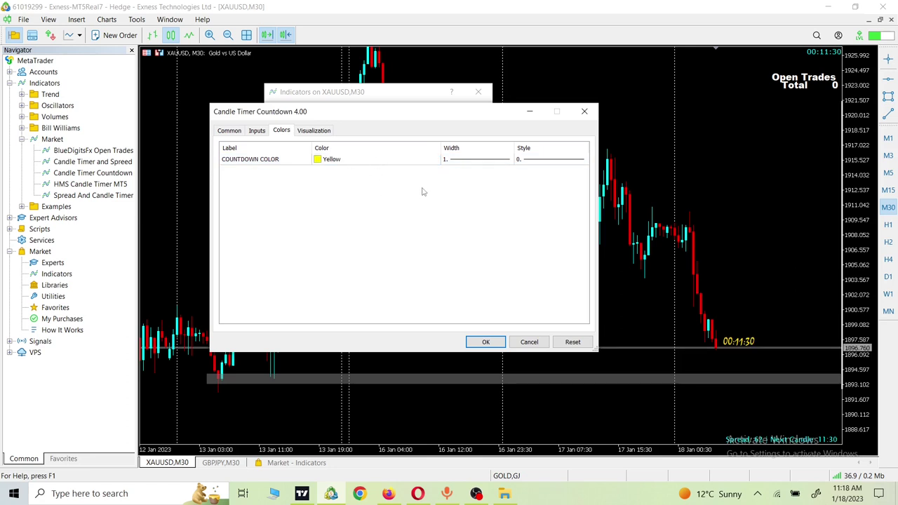
pyautogui.click(487, 343)
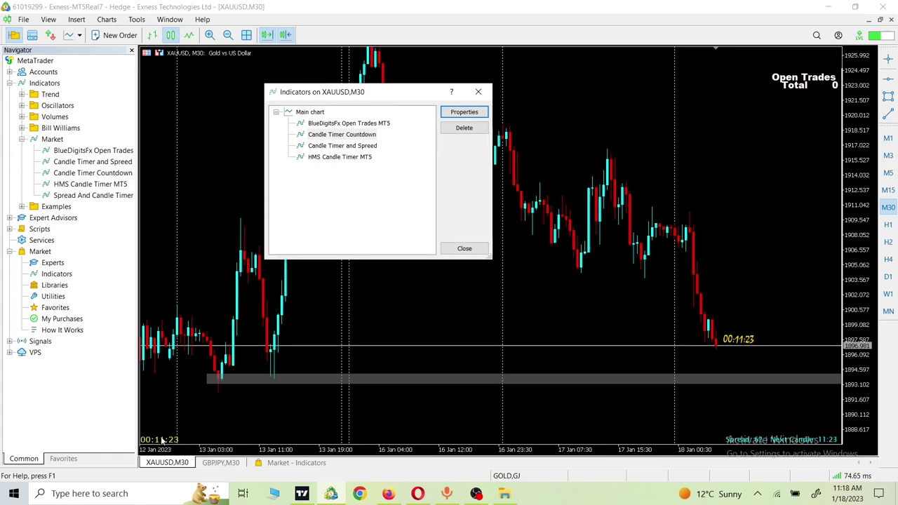
# Step: Delete the HMS Candle Timer MT5 indicator from the XAUUSD chart and close the indicator list
pyautogui.click(358, 159)
pyautogui.click(463, 130)
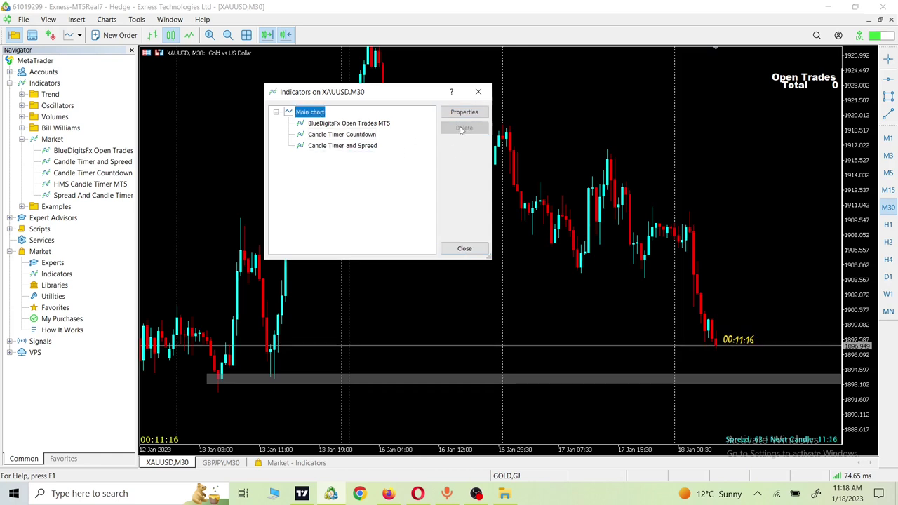
pyautogui.click(465, 248)
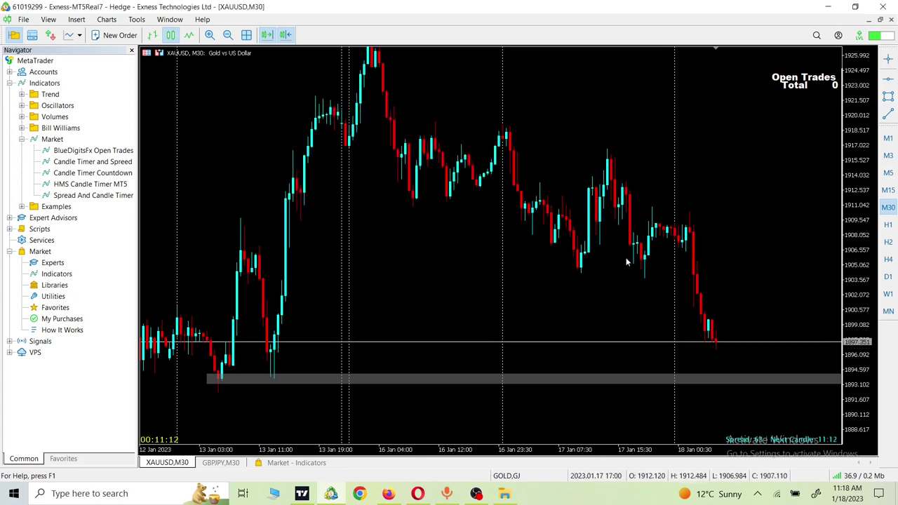